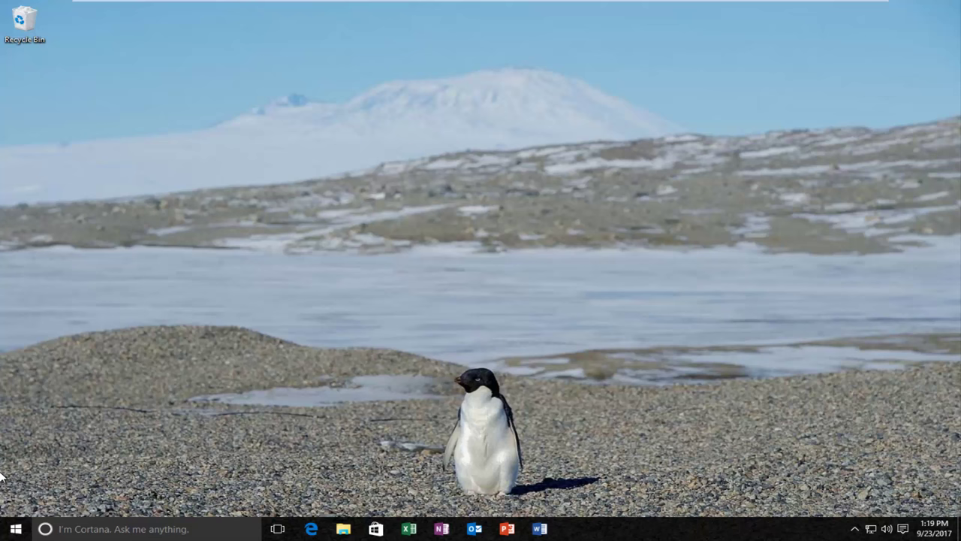
Find and launch the Microsoft Management Console (mmc), allowing it to make changes to the PC.
{"action": "left_click", "coordinate": [4, 530]}
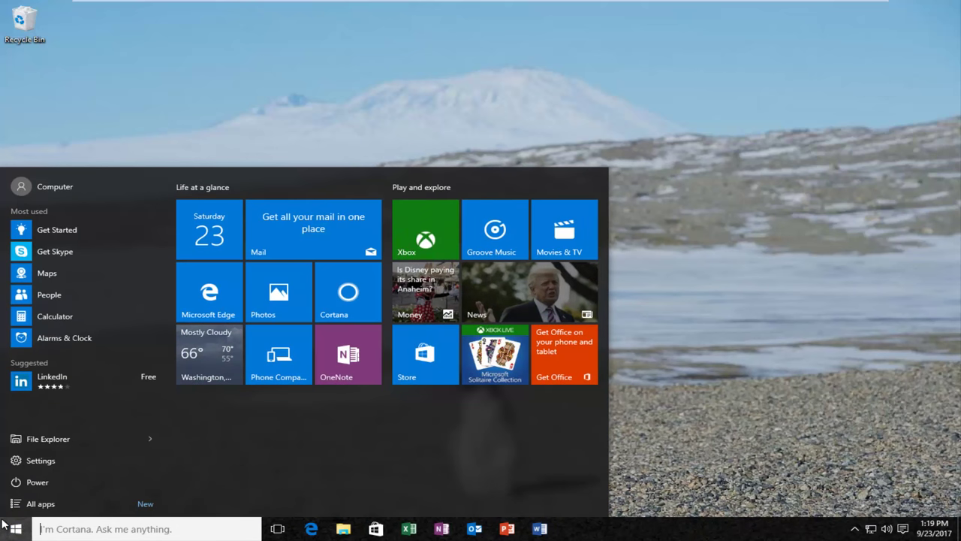
{"action": "type", "text": "mmc"}
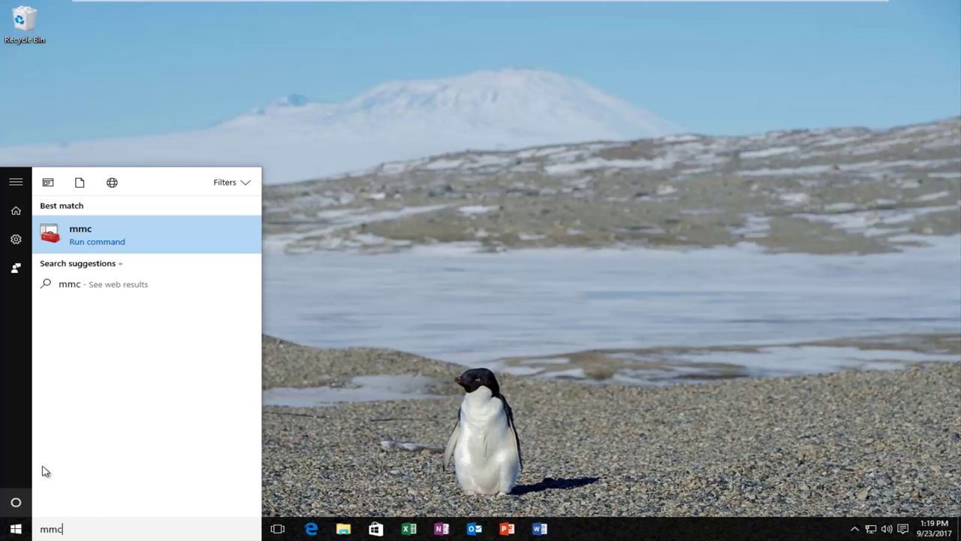
{"action": "left_click", "coordinate": [73, 243]}
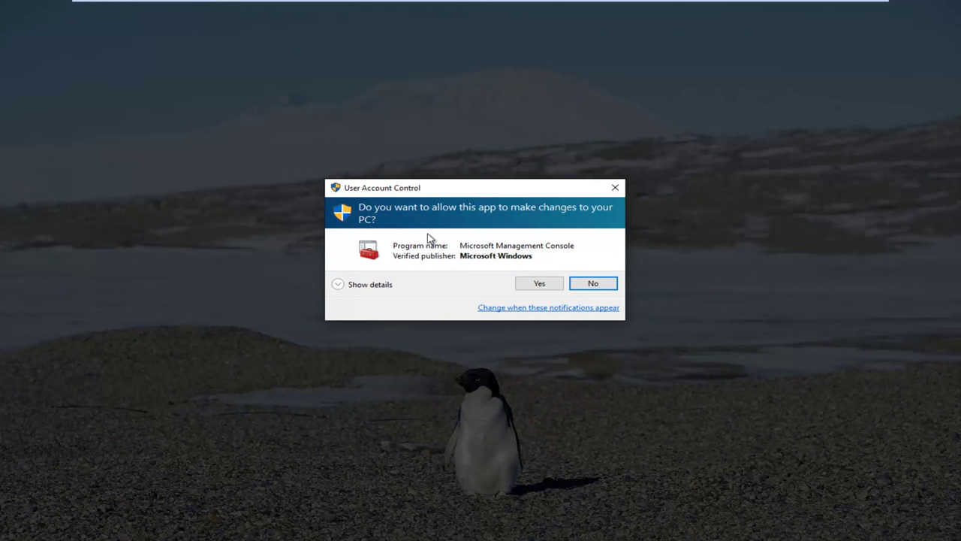
{"action": "left_click", "coordinate": [533, 287]}
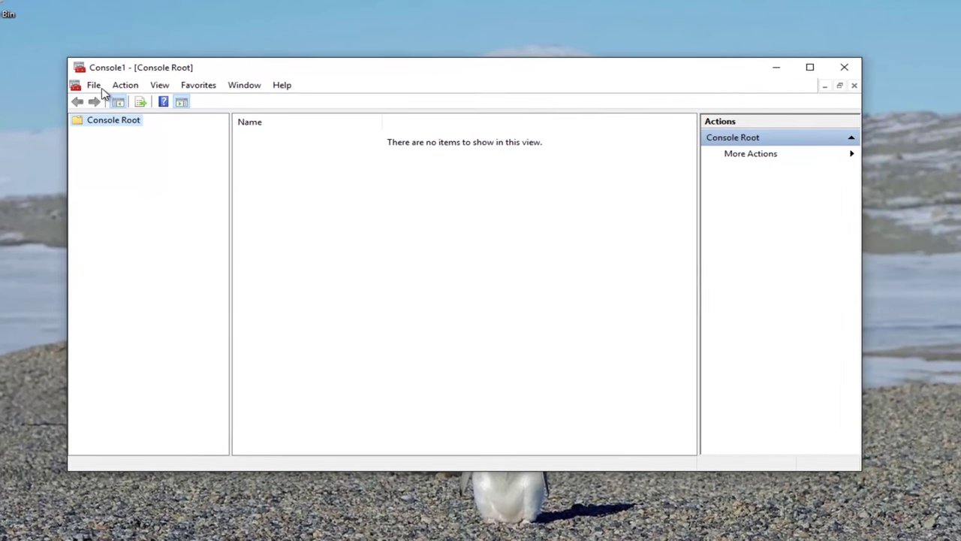
Add the Print Management snap-in to the empty console, with the local server as its print server.
{"action": "left_click", "coordinate": [91, 84]}
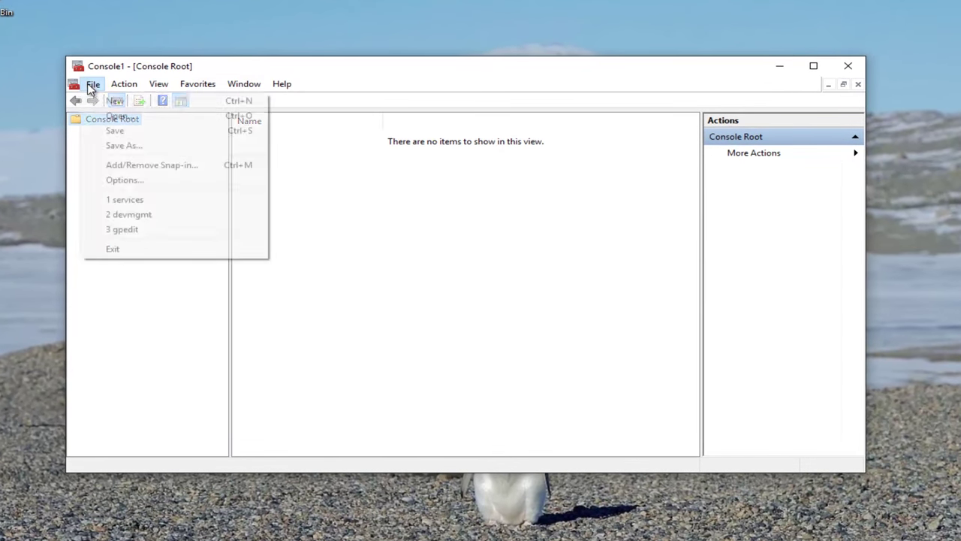
{"action": "left_click", "coordinate": [116, 166]}
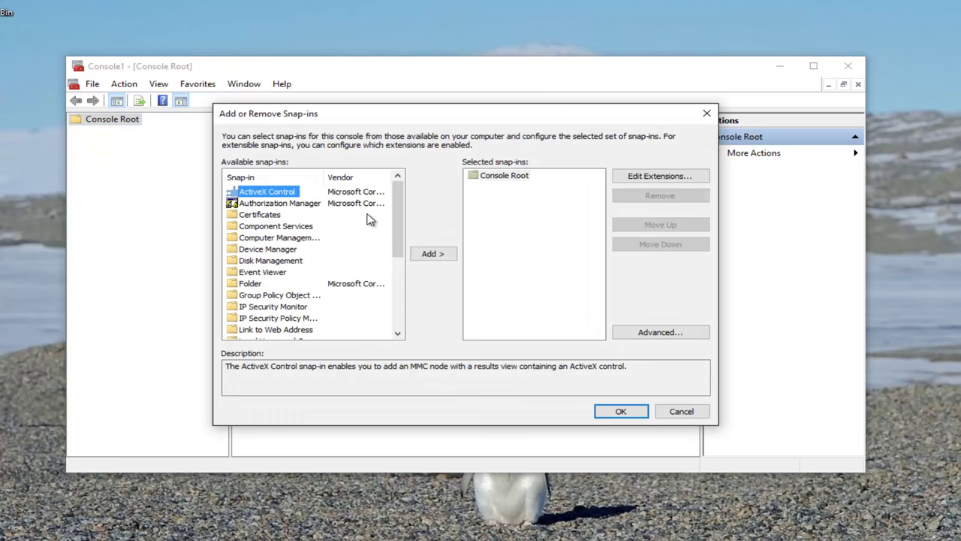
{"action": "left_click_drag", "start_coordinate": [398, 208], "coordinate": [395, 245]}
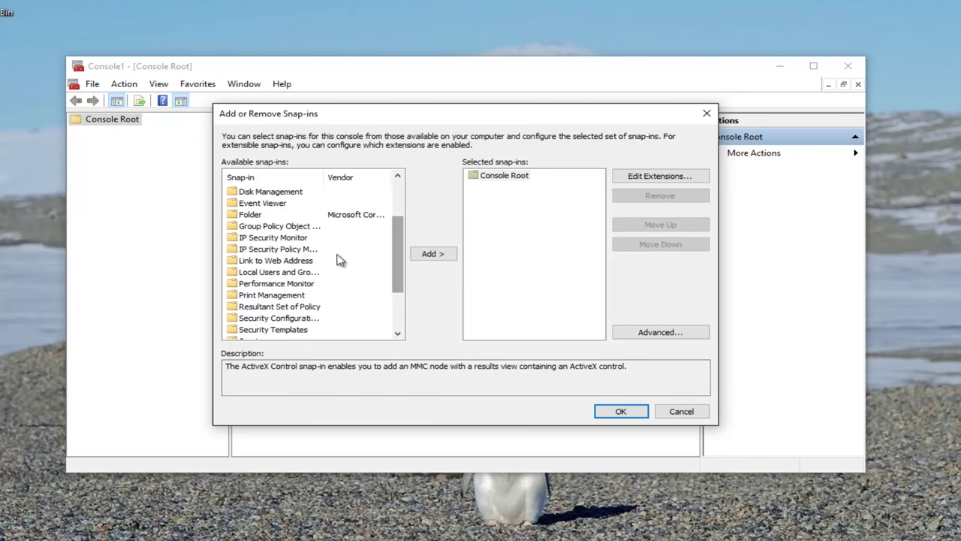
{"action": "left_click", "coordinate": [279, 295]}
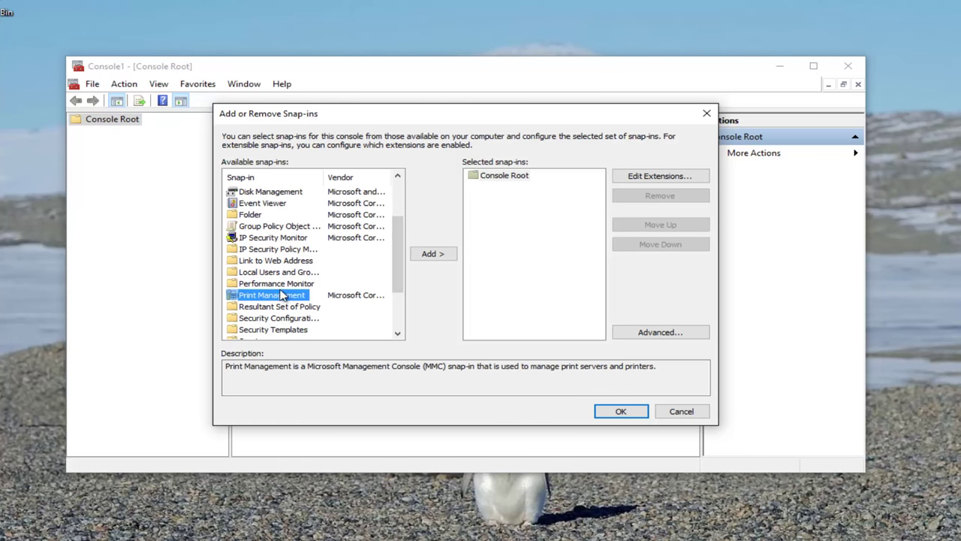
{"action": "left_click", "coordinate": [433, 256]}
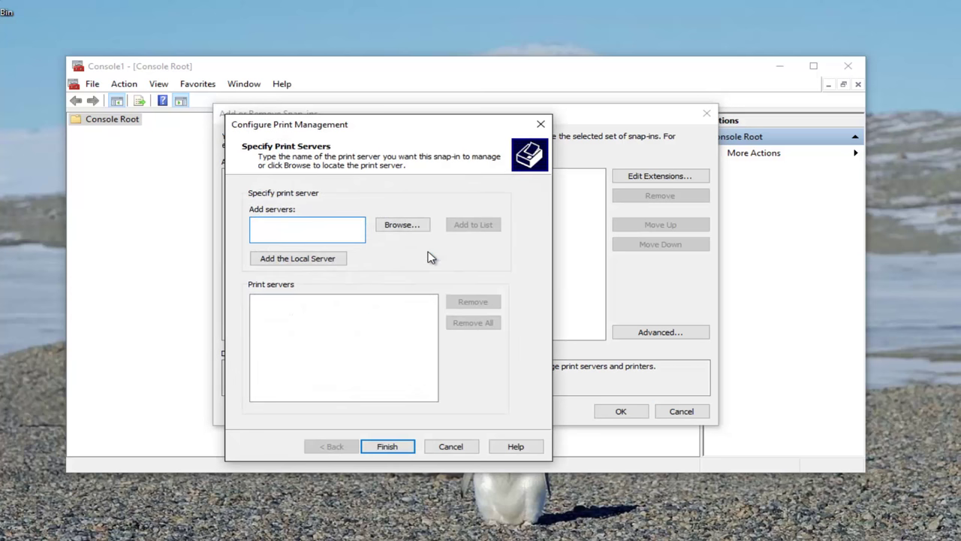
{"action": "left_click", "coordinate": [296, 260]}
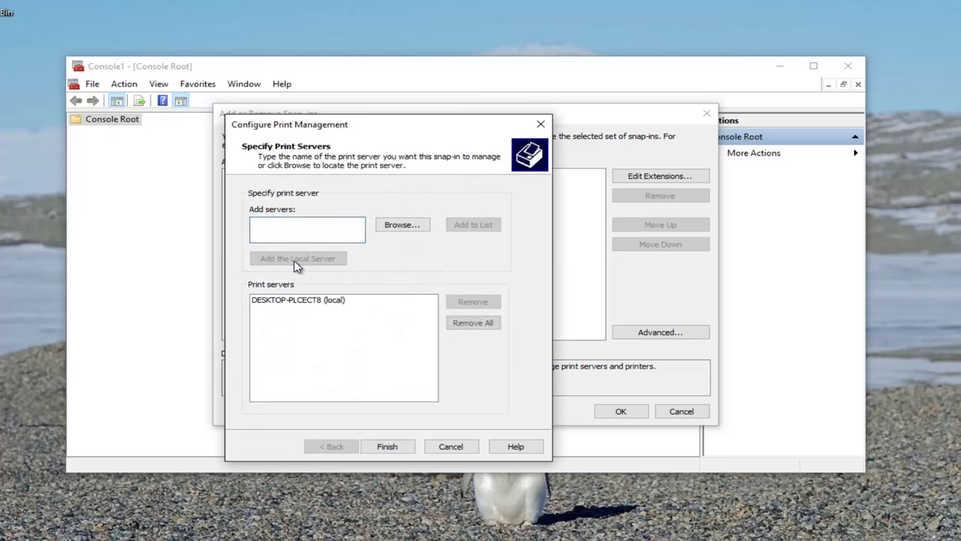
{"action": "left_click", "coordinate": [387, 447]}
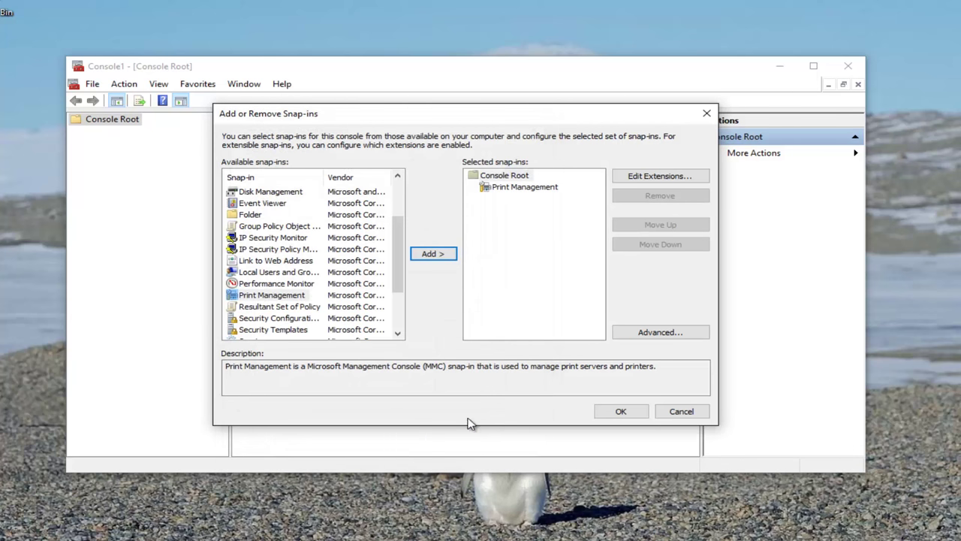
{"action": "left_click", "coordinate": [605, 417]}
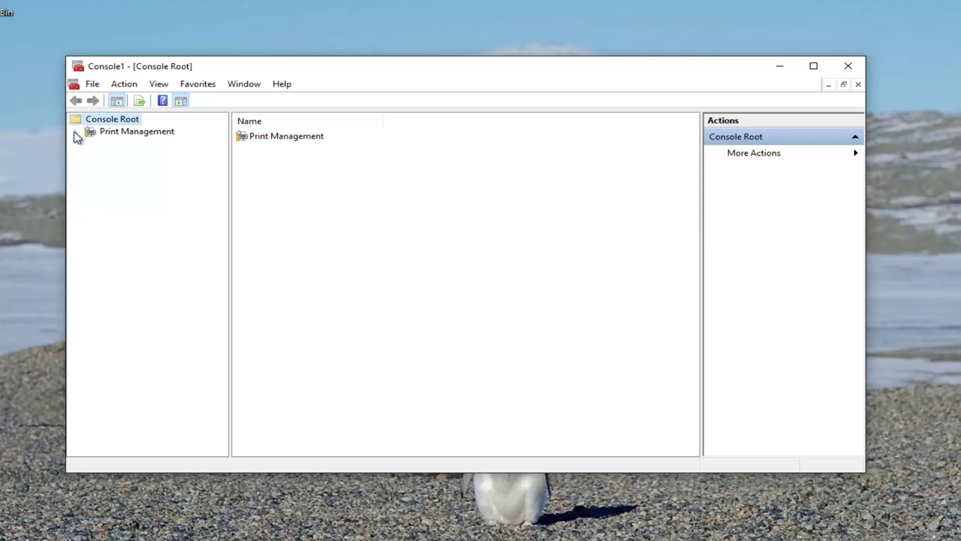
Show the local print server's drivers and printers under Print Management, and view the available actions for Microsoft XPS Document Writer.
{"action": "left_click", "coordinate": [75, 132]}
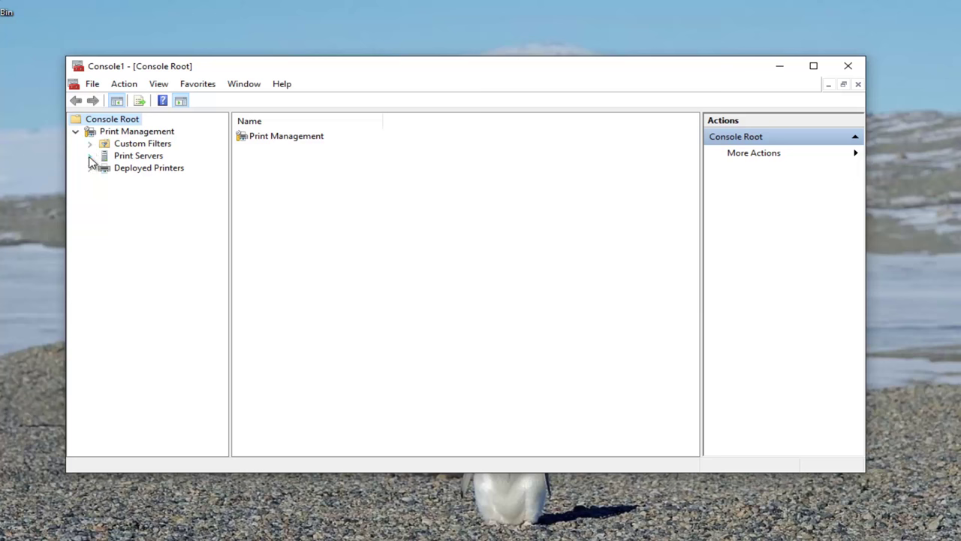
{"action": "left_click", "coordinate": [89, 156]}
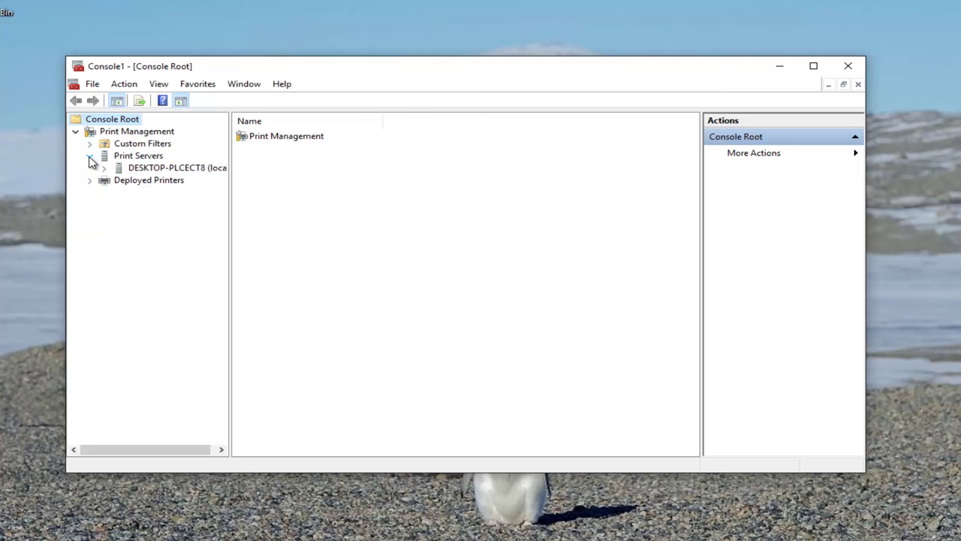
{"action": "double_click", "coordinate": [135, 172]}
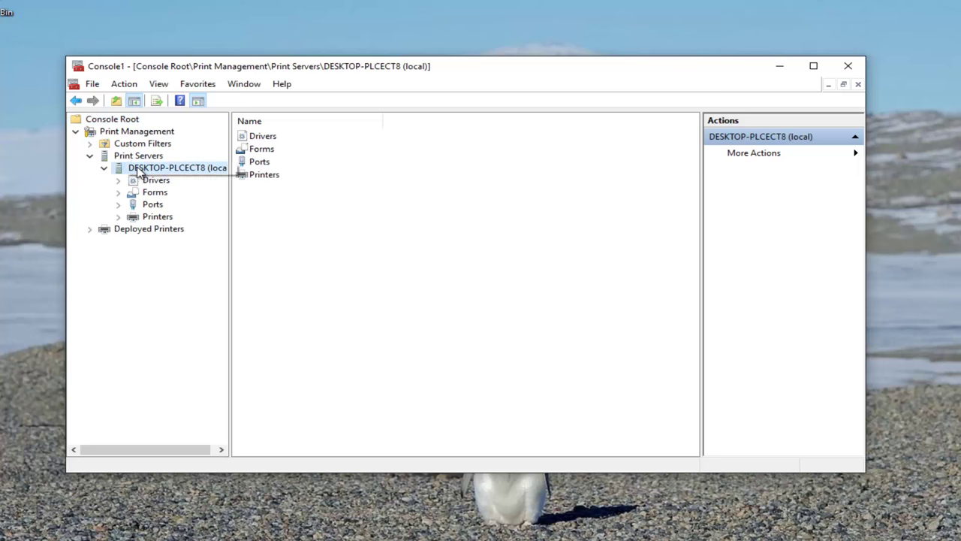
{"action": "left_click", "coordinate": [150, 180]}
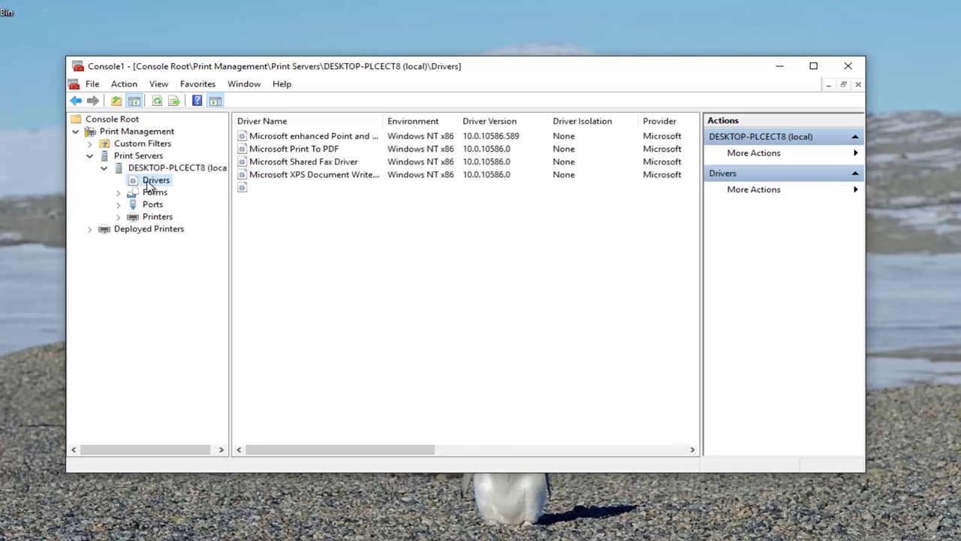
{"action": "left_click", "coordinate": [145, 218]}
{"action": "left_click", "coordinate": [147, 218]}
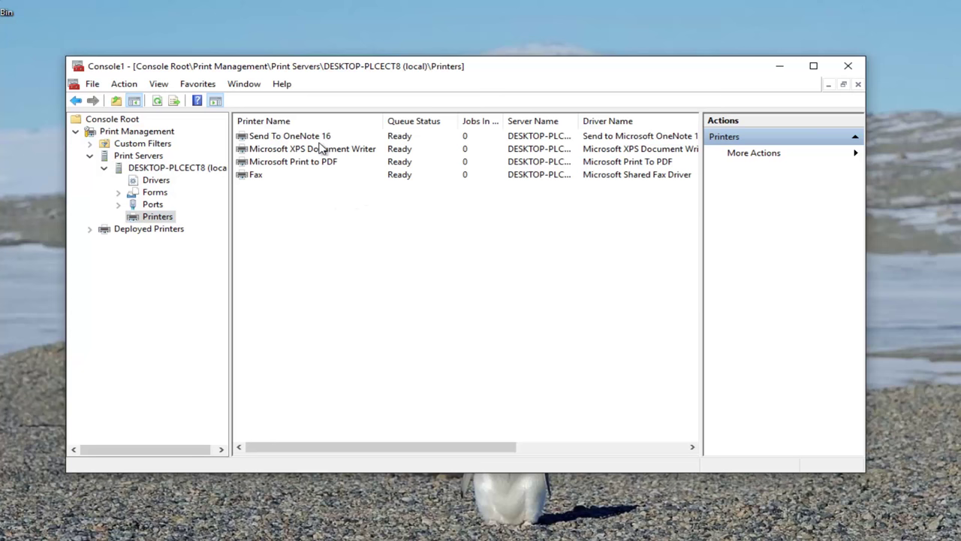
{"action": "right_click", "coordinate": [279, 152]}
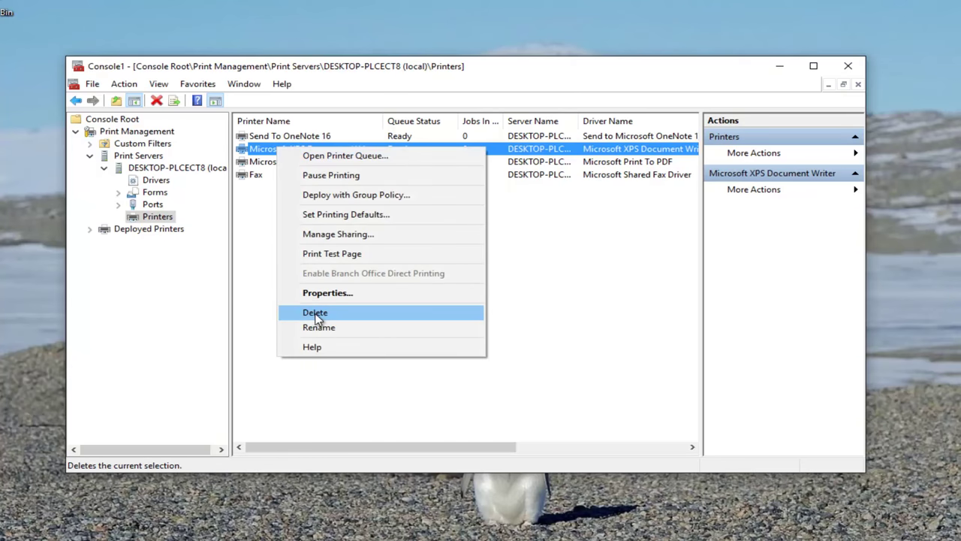
{"action": "left_click", "coordinate": [568, 302]}
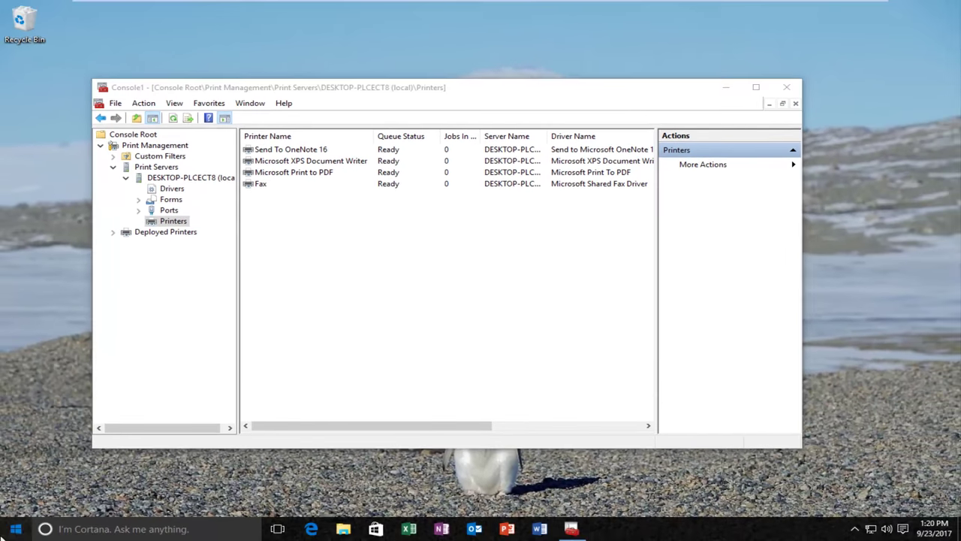
Search for the Windows Services desktop app and switch to it.
{"action": "left_click", "coordinate": [5, 532]}
{"action": "type", "text": "services"}
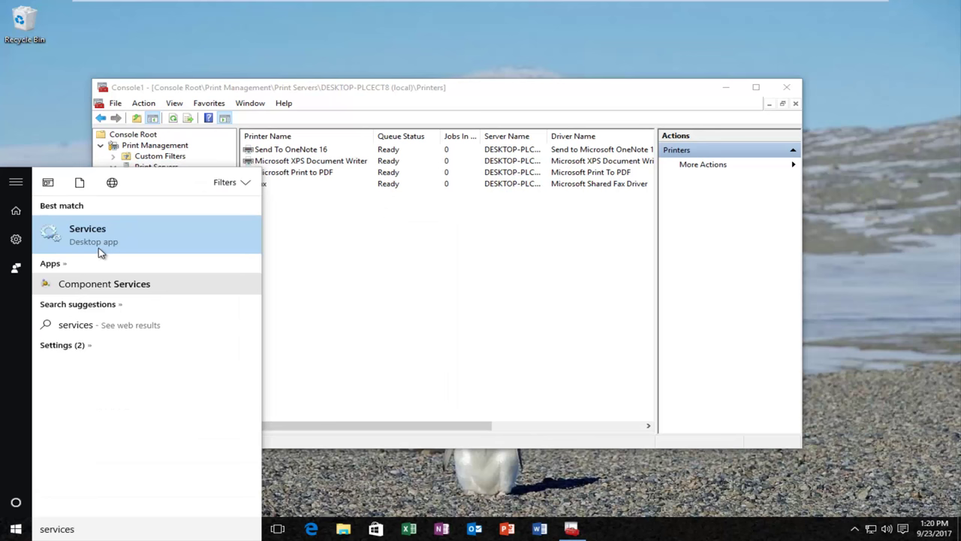
{"action": "left_click", "coordinate": [94, 238]}
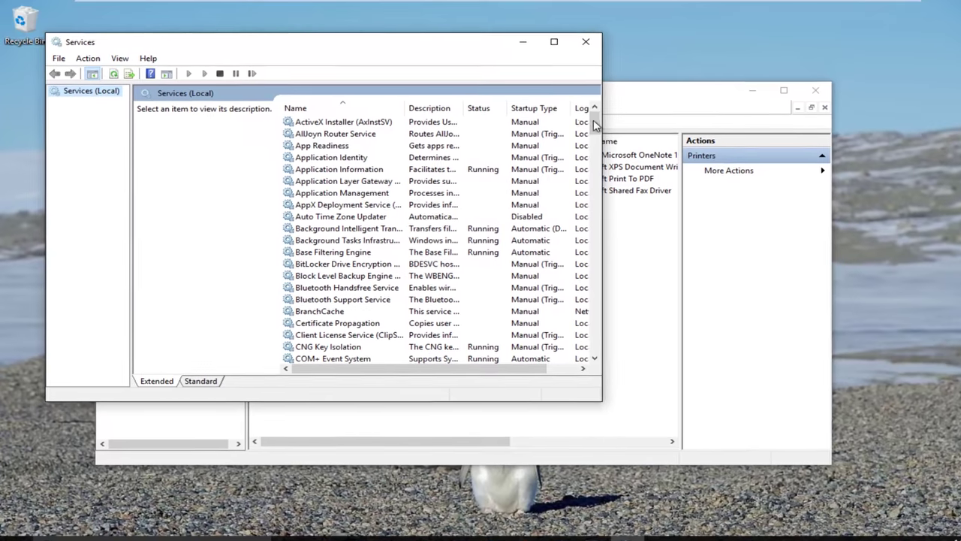
Find the Print Spooler service in the list of local services and stop it.
{"action": "left_click_drag", "start_coordinate": [594, 123], "coordinate": [593, 234]}
{"action": "left_click", "coordinate": [327, 295]}
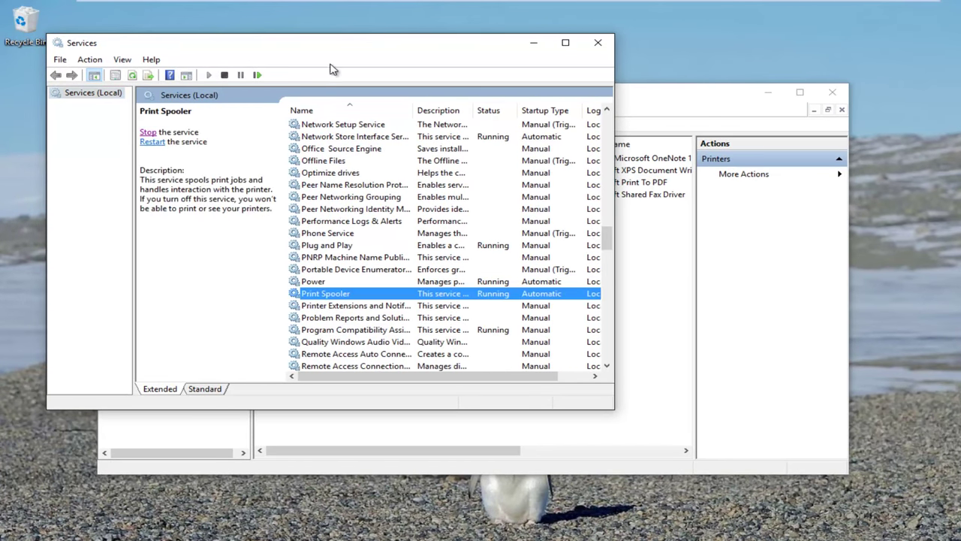
{"action": "left_click_drag", "start_coordinate": [328, 51], "coordinate": [450, 69]}
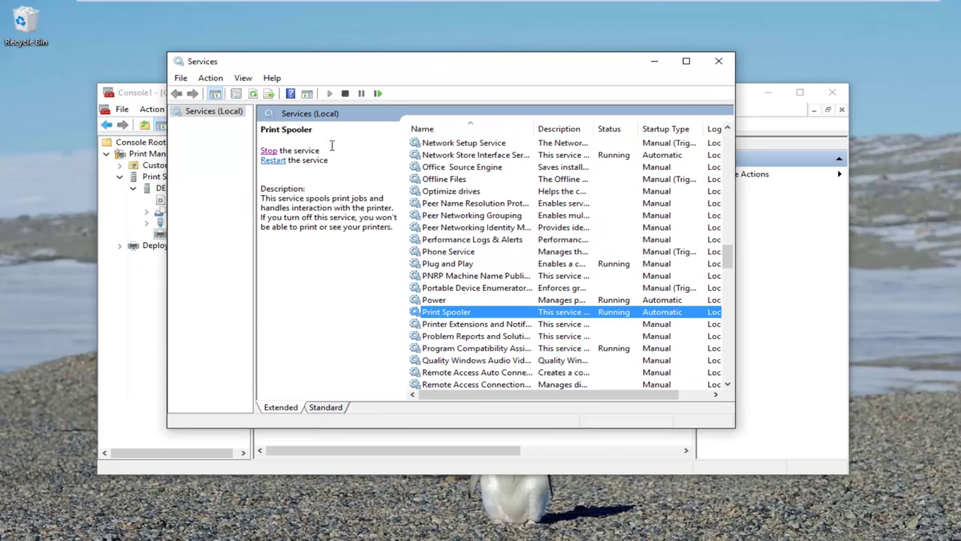
{"action": "left_click", "coordinate": [268, 151]}
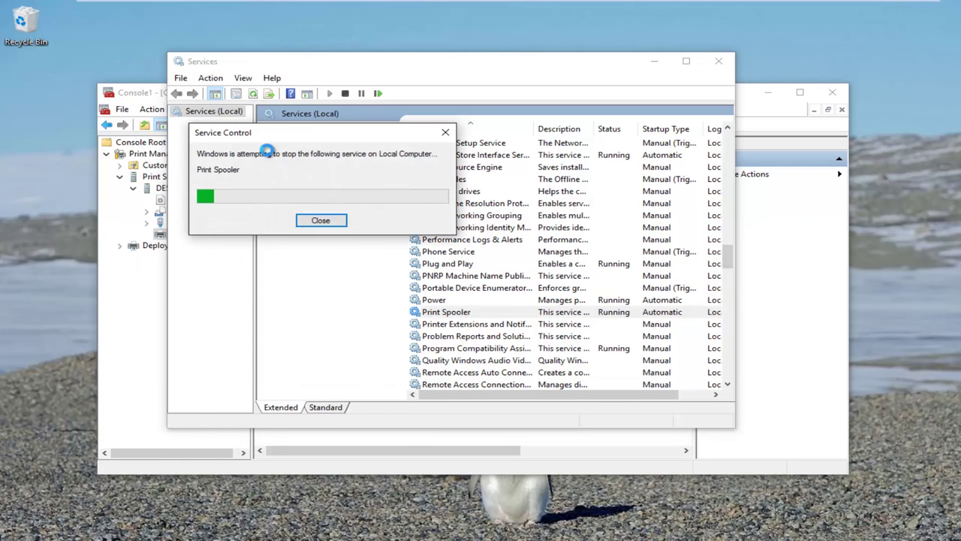
Look at the console's printer list while the spooler is stopped, and start the Print Spooler service again.
{"action": "left_click", "coordinate": [148, 89]}
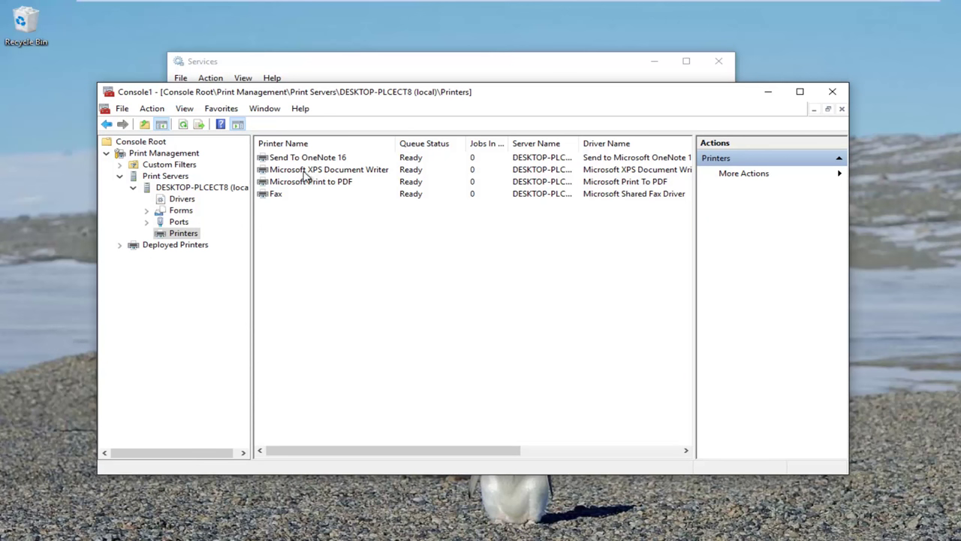
{"action": "left_click", "coordinate": [280, 63]}
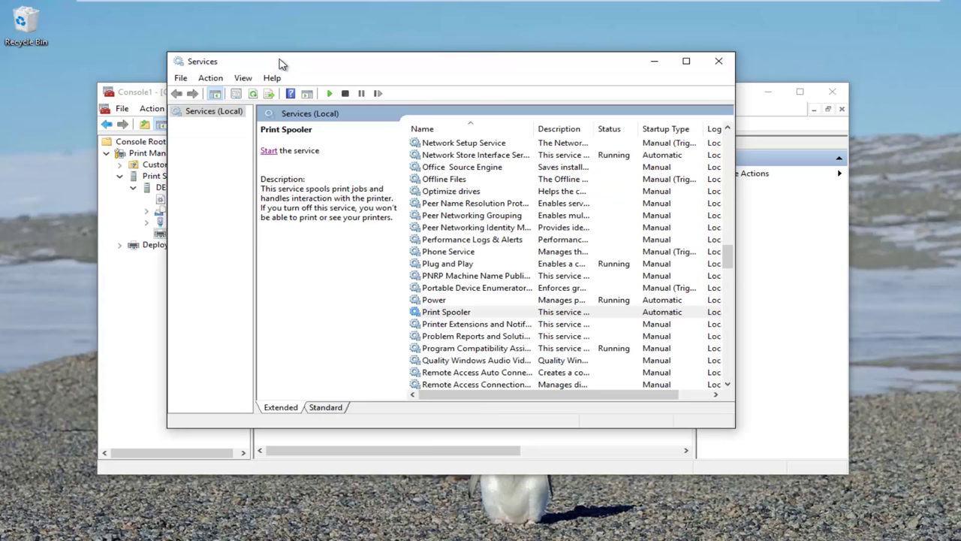
{"action": "left_click", "coordinate": [268, 151]}
{"action": "left_click_drag", "start_coordinate": [278, 66], "coordinate": [500, 78]}
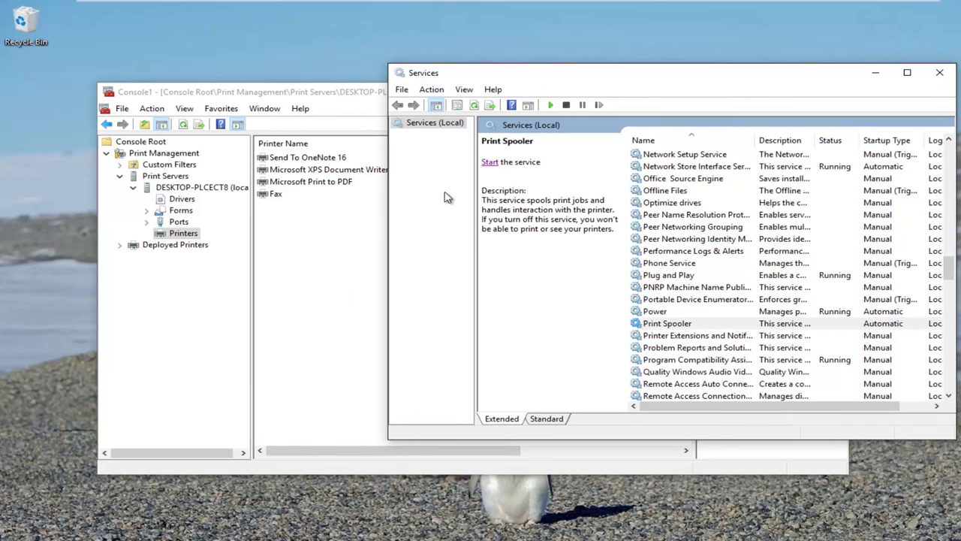
{"action": "left_click", "coordinate": [488, 162]}
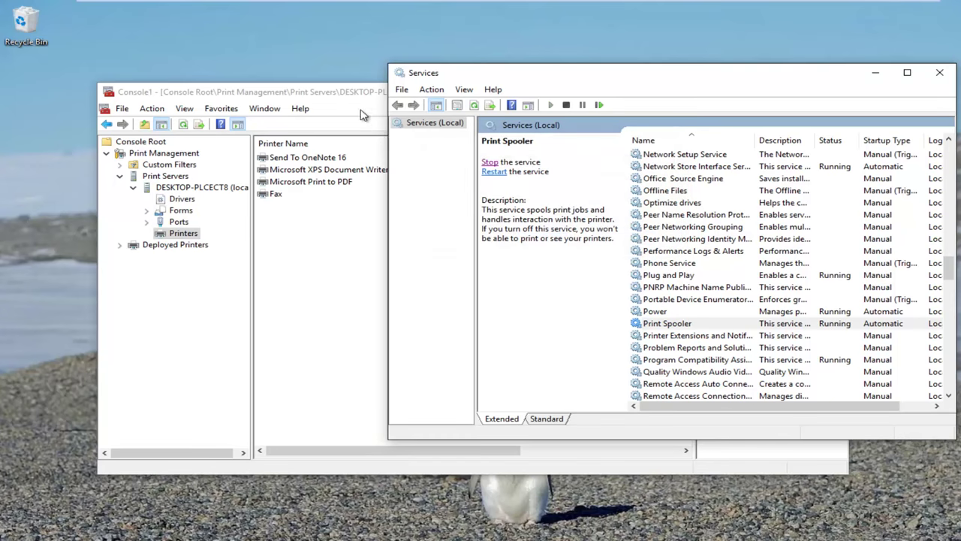
Return to the management console's printer list, checking the Print Spooler service once more in Services.
{"action": "left_click", "coordinate": [342, 93]}
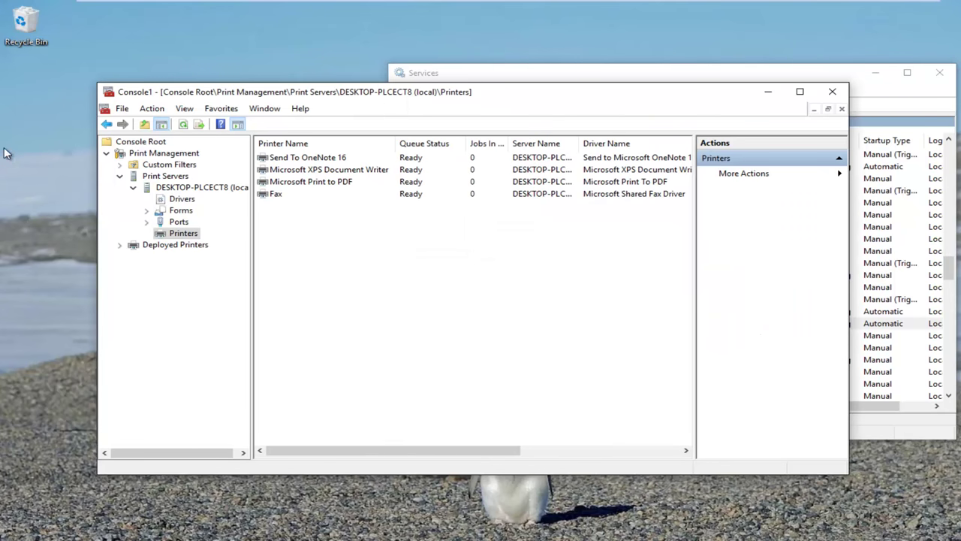
{"action": "mouse_move", "coordinate": [471, 92]}
{"action": "left_mouse_down"}
{"action": "mouse_move", "coordinate": [433, 99]}
{"action": "mouse_move", "coordinate": [483, 87]}
{"action": "left_mouse_up"}
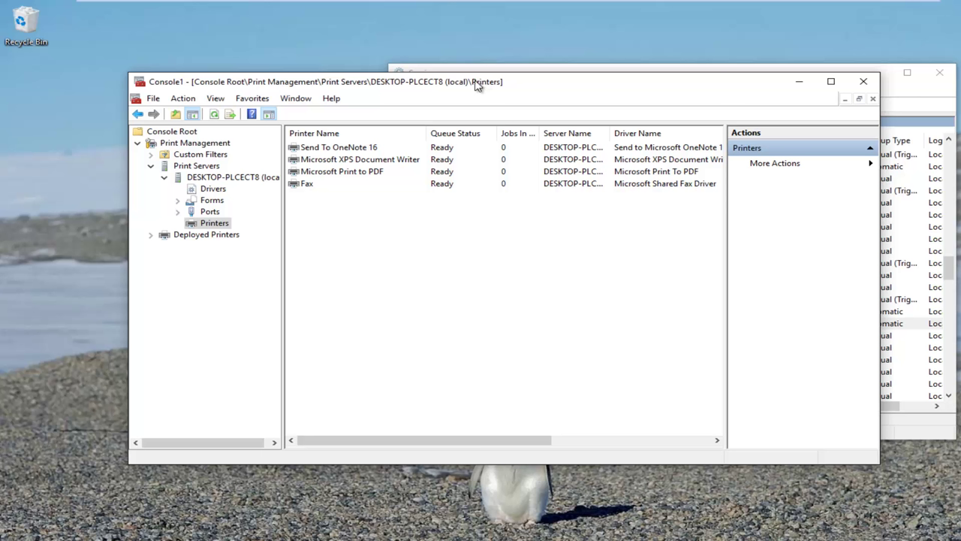
{"action": "left_click", "coordinate": [489, 69]}
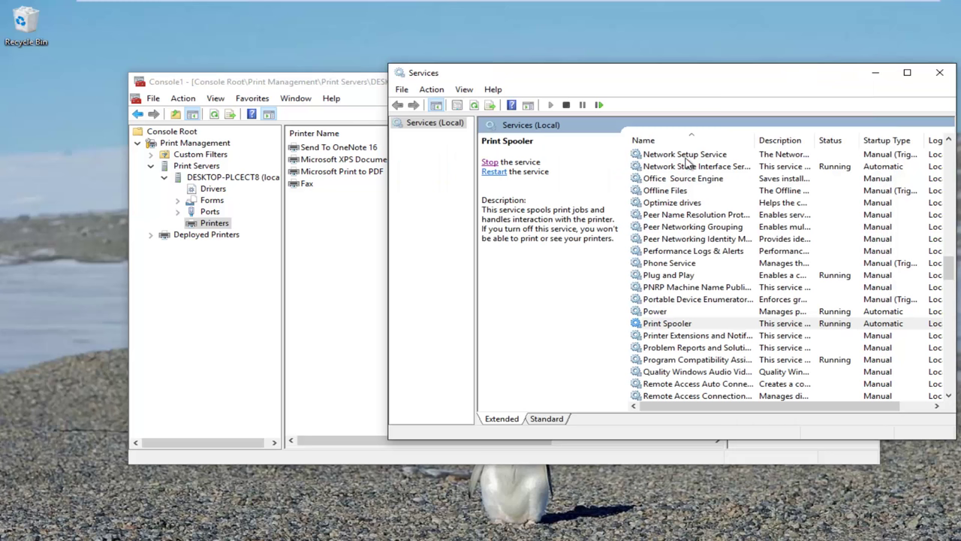
{"action": "left_click", "coordinate": [327, 78]}
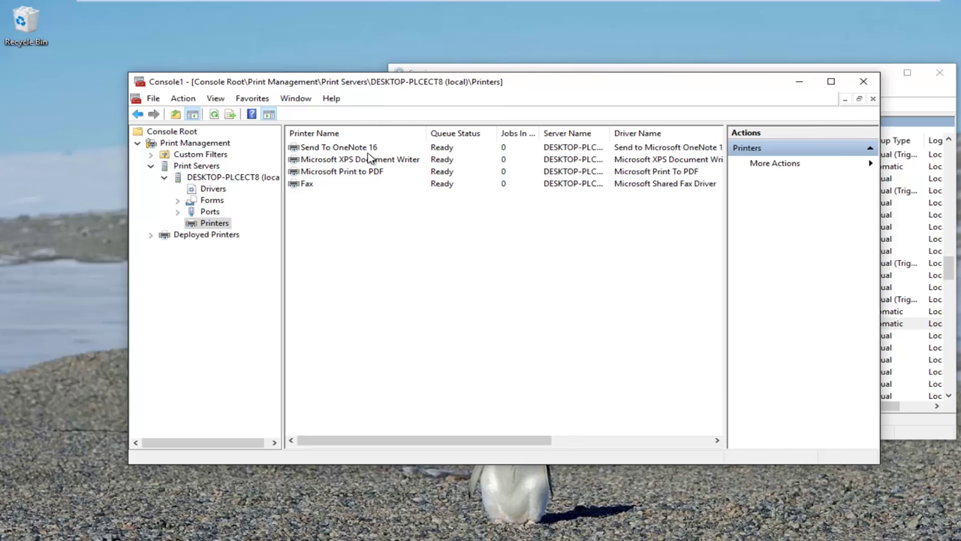